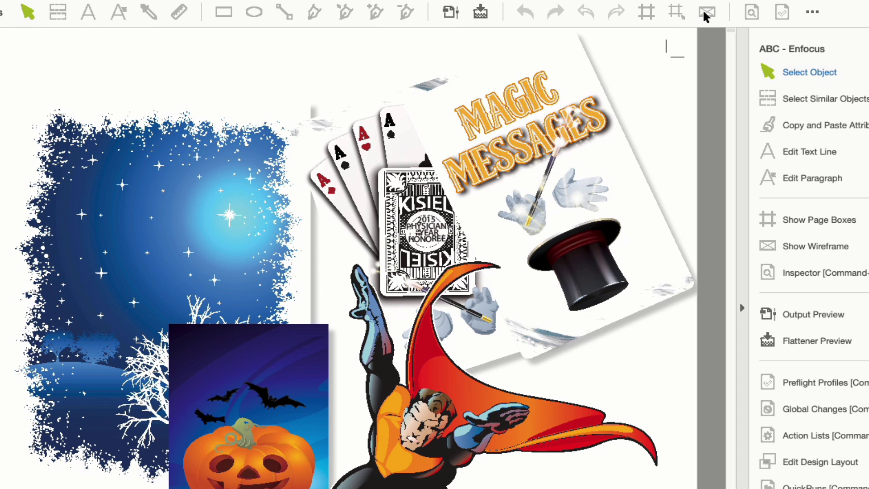
# Switch the busy artwork to wireframe outlines to inspect its paths.
pyautogui.click(705, 12)
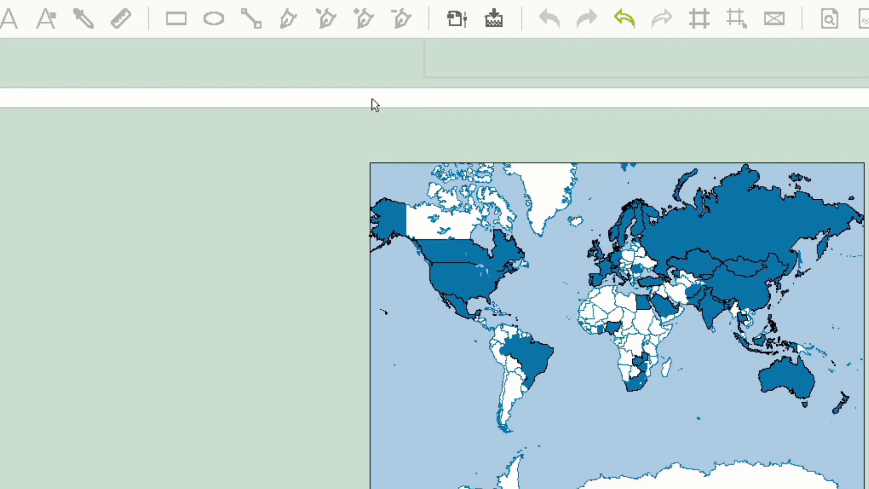
# Select every world map object except the background line, and review its 28325 anchor points in the Inspector.
pyautogui.moveTo(361, 162); pyautogui.dragTo(862, 485)
pyautogui.hotkey('ctrl', 'a')
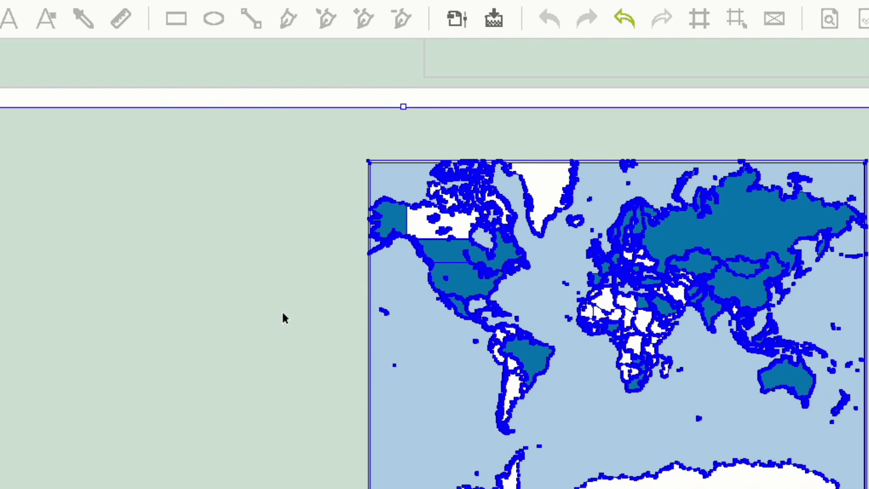
pyautogui.keyDown('shift'); pyautogui.click(282, 312); pyautogui.keyUp('shift')
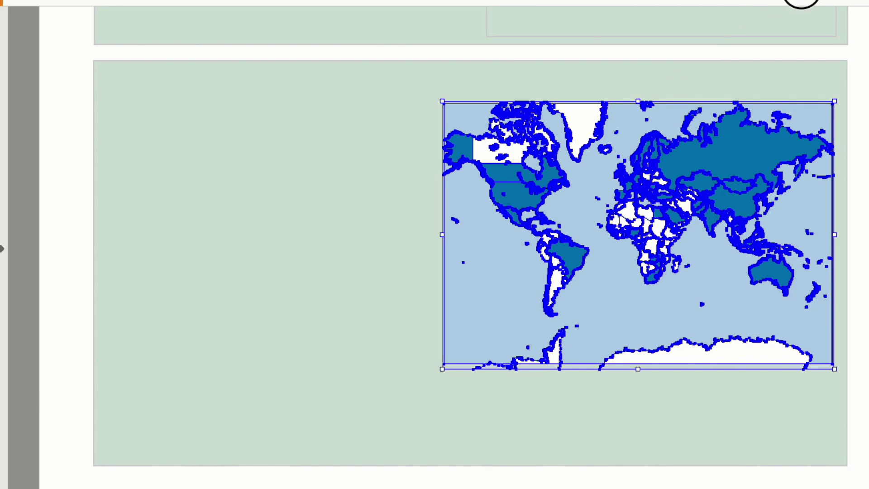
pyautogui.press('super+k')
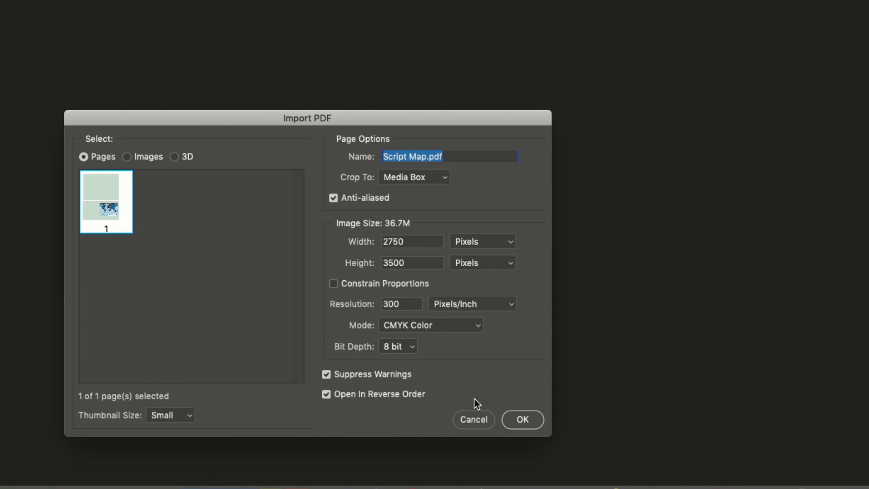
# Import Script Map.pdf using Media Box, 300 Pixels/Inch and CMYK Color.
pyautogui.click(523, 420)
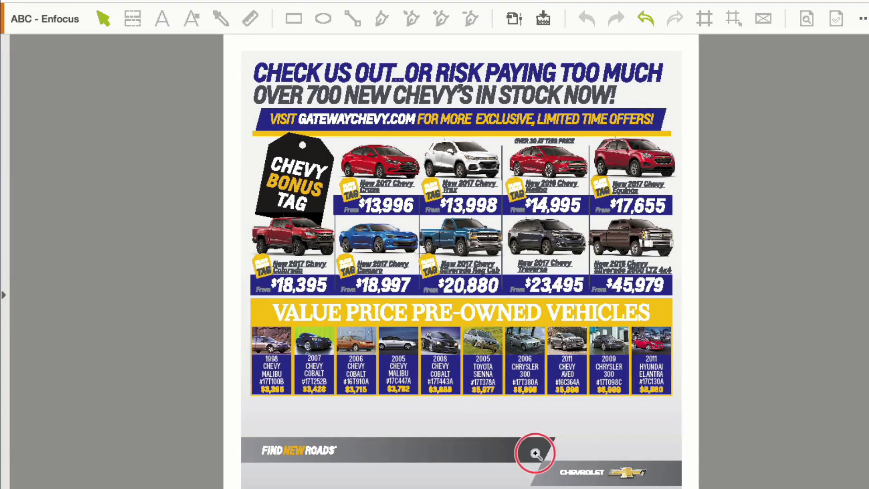
# Select the Chevrolet bowtie logo, check its 139605 anchor points, and view it as wireframe.
pyautogui.moveTo(529, 451); pyautogui.dragTo(697, 487)
pyautogui.moveTo(422, 261); pyautogui.dragTo(638, 346)
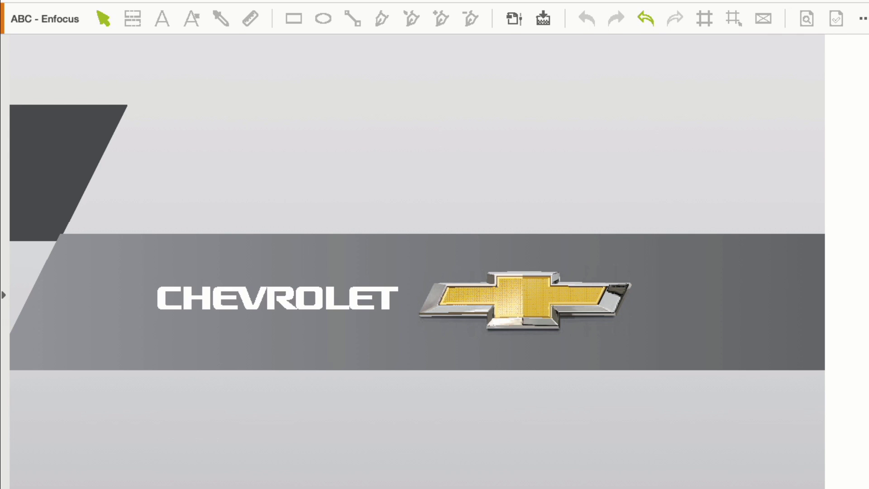
pyautogui.click(807, 19)
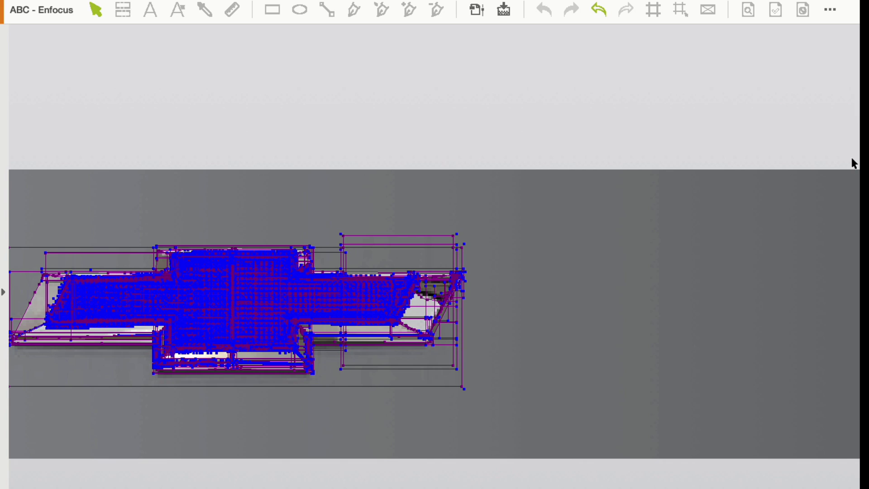
pyautogui.click(707, 10)
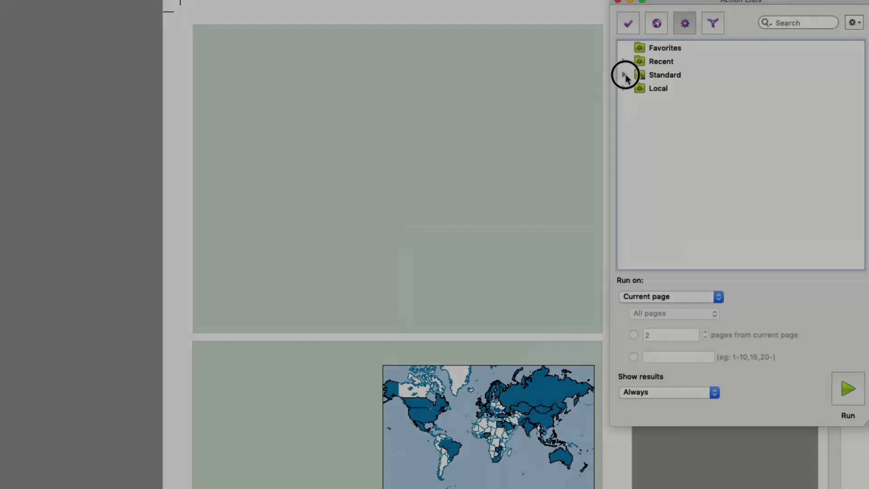
# Run the Standard > Prepress 'Check for Complex Pages (over 5,000 Nodes)' action list on the map page.
pyautogui.click(625, 75)
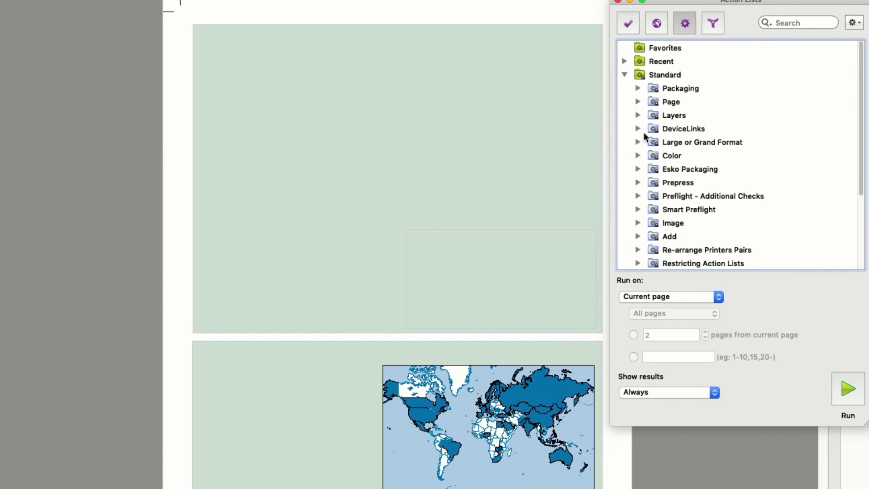
pyautogui.click(641, 184)
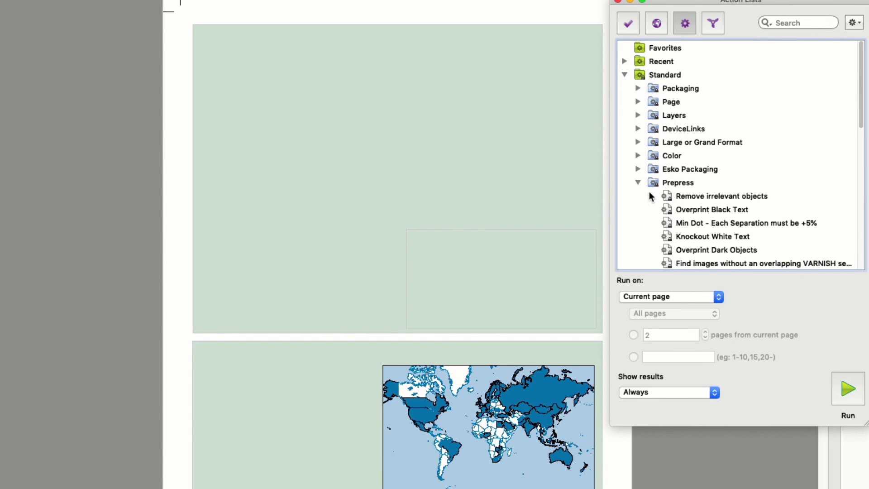
pyautogui.scroll(-5, 667, 220)
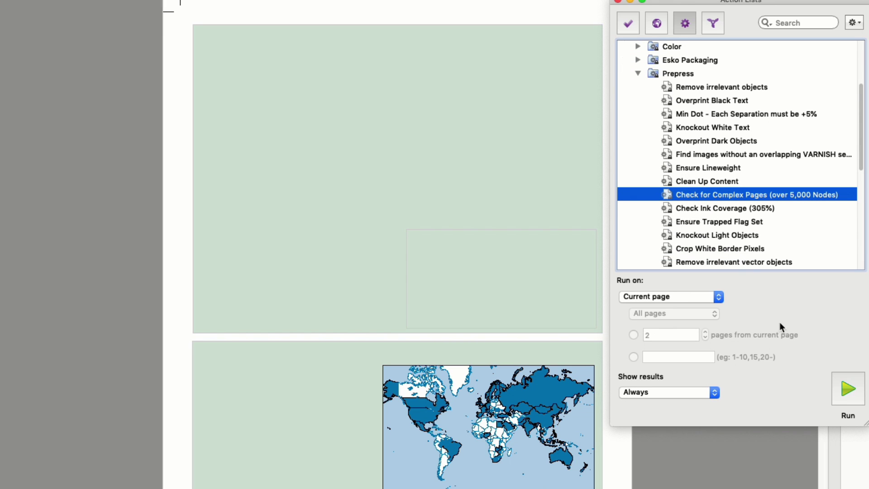
pyautogui.click(847, 388)
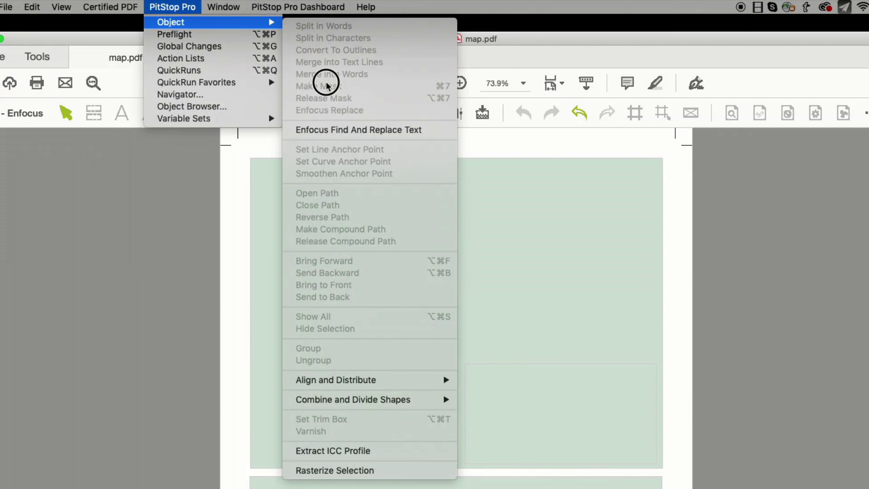
# Open the Rasterize Selection settings and the local Rasterize Selection action list (300 ppi, JPEG High).
pyautogui.click(334, 467)
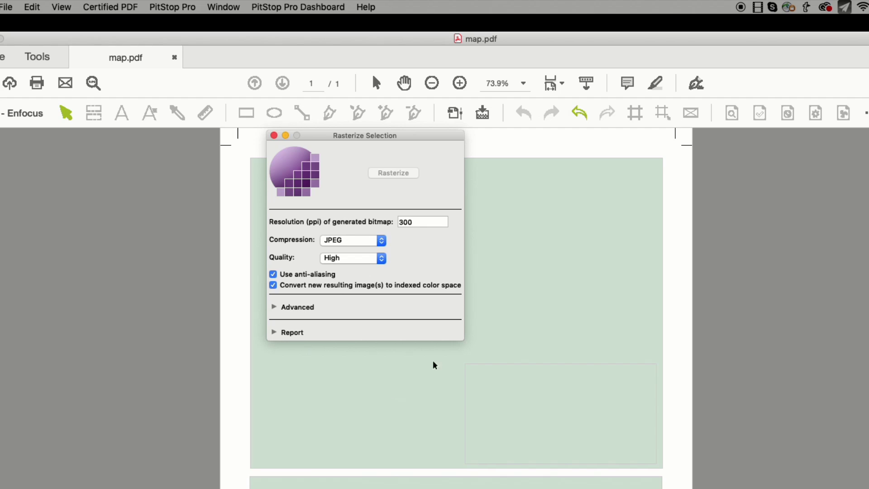
pyautogui.click(817, 114)
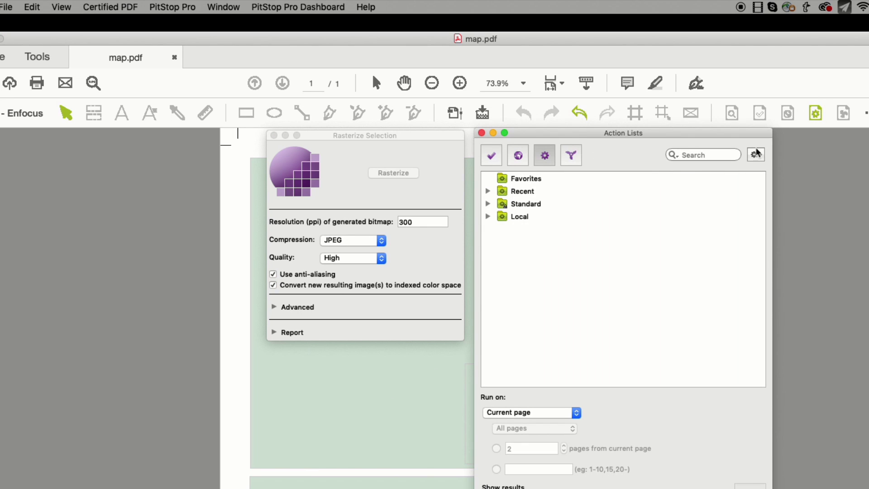
pyautogui.click(488, 217)
pyautogui.doubleClick(548, 242)
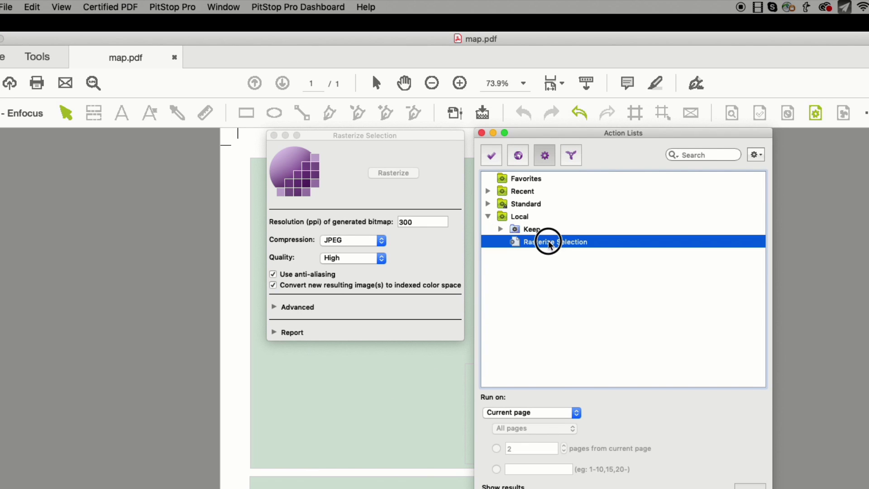
pyautogui.click(504, 184)
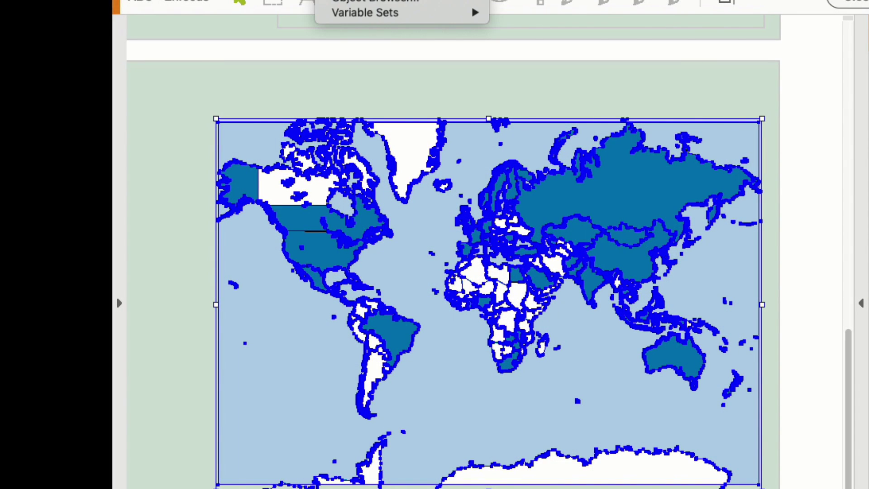
# Rasterize the selected world map as a 300 ppi ZIP-compressed image.
pyautogui.moveTo(475, 2)
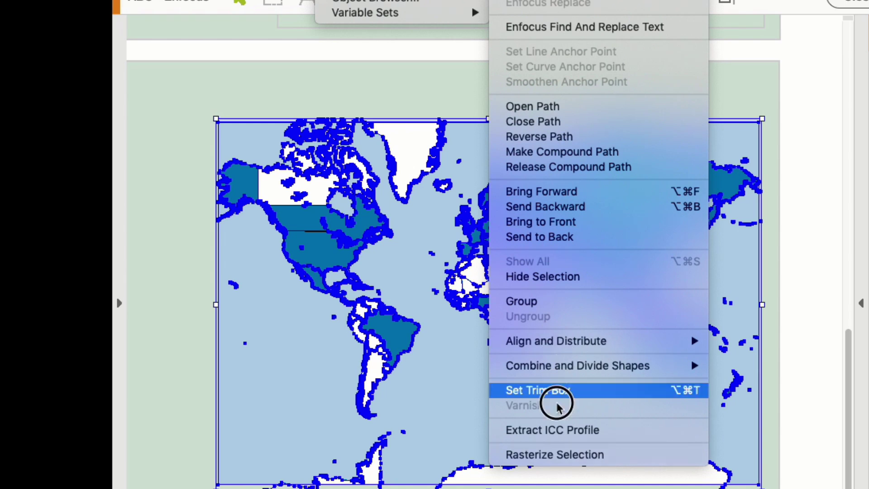
pyautogui.click(556, 455)
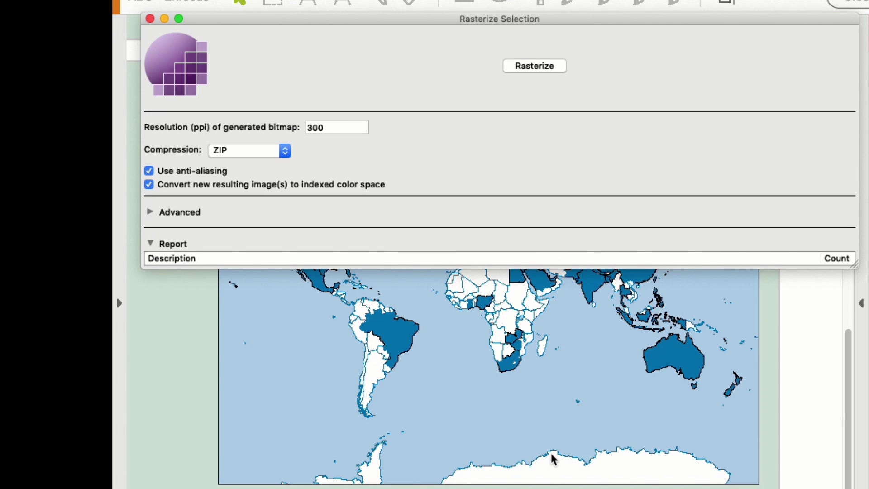
pyautogui.click(549, 456)
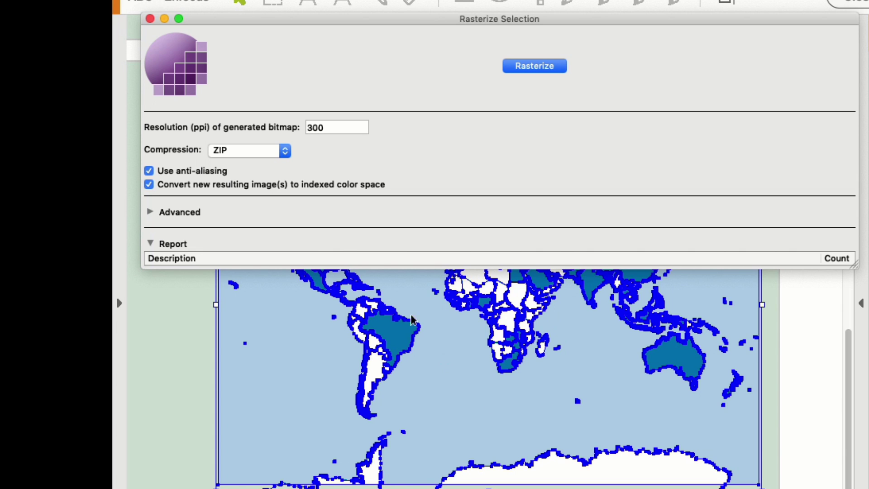
pyautogui.click(524, 67)
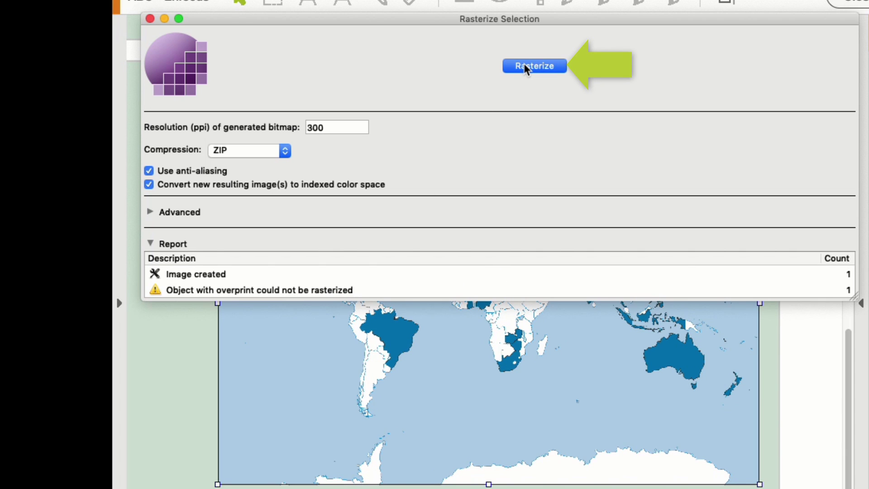
pyautogui.click(408, 338)
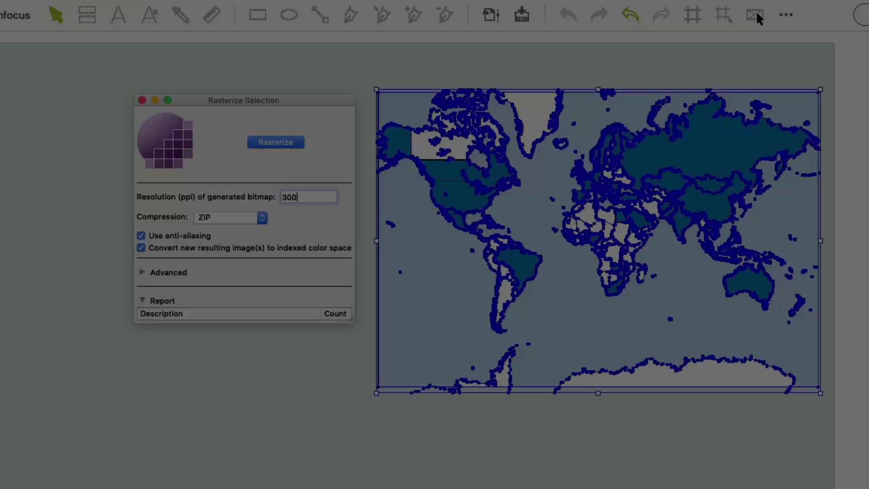
# Rasterize the world map, comparing wireframe before and after to confirm it is a single image.
pyautogui.click(755, 15)
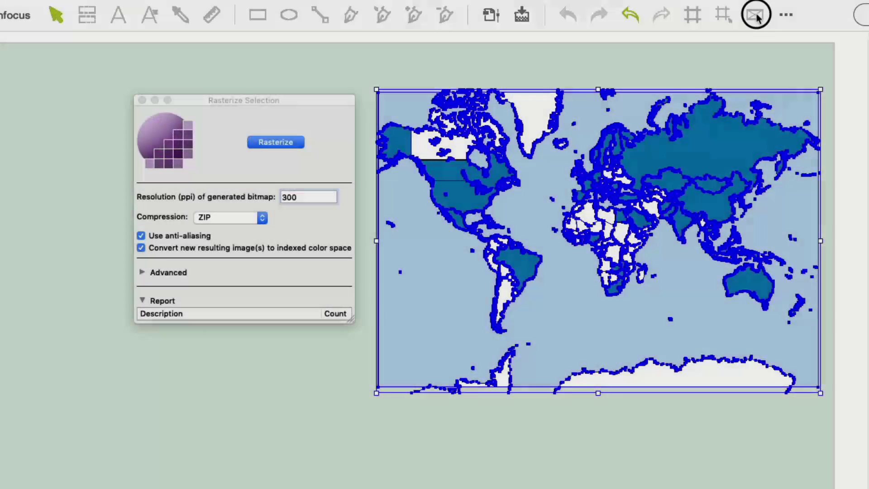
pyautogui.click(755, 15)
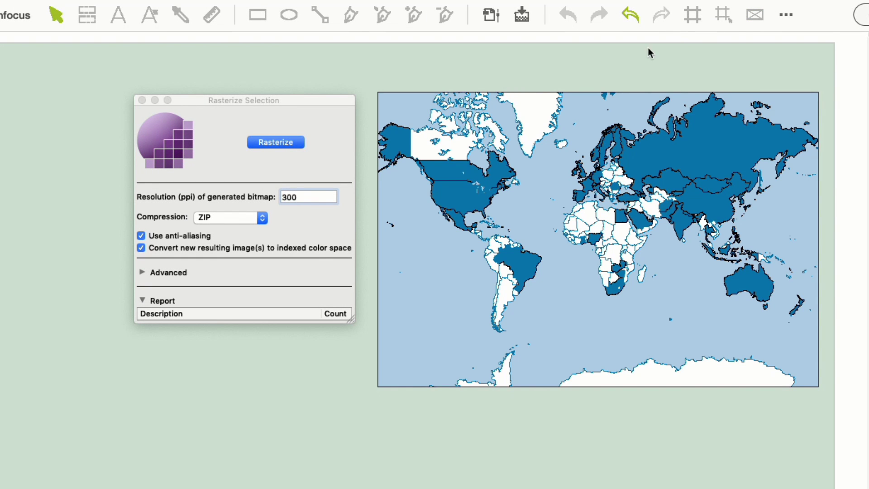
pyautogui.click(281, 142)
pyautogui.click(755, 15)
pyautogui.click(755, 15)
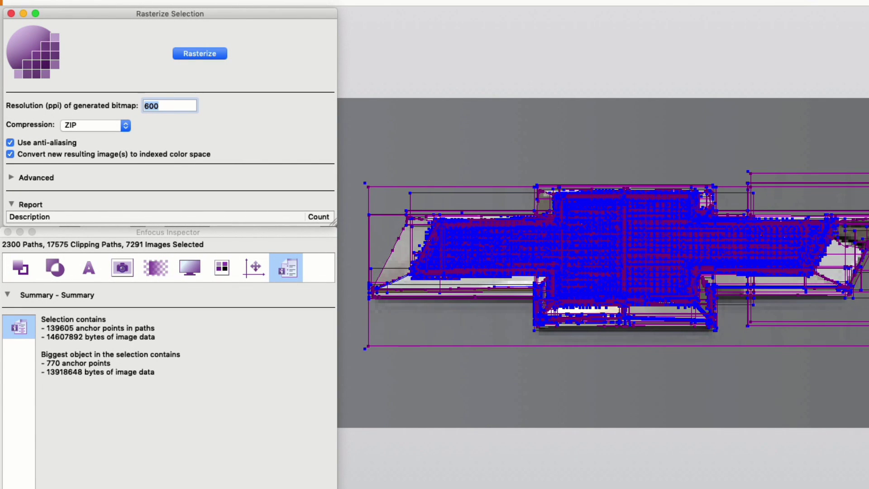
# Rasterize the bowtie logo at 600 ppi with anti-aliasing turned off.
pyautogui.click(11, 143)
pyautogui.click(204, 54)
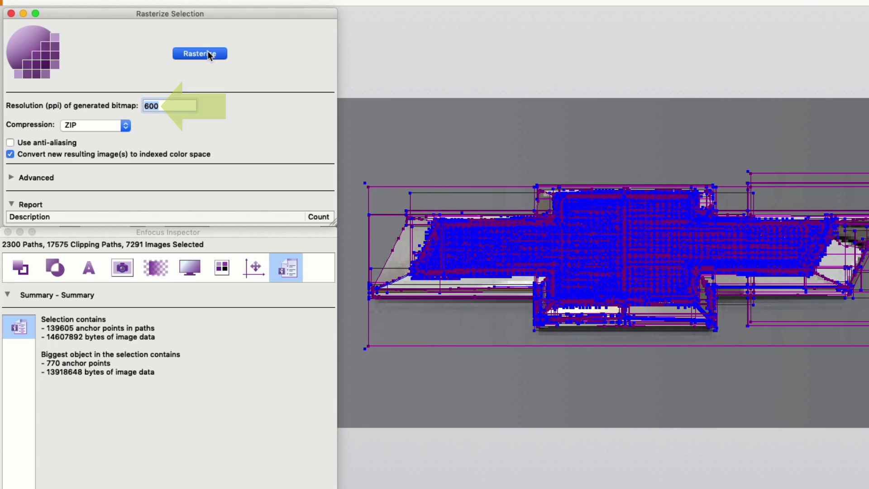
pyautogui.click(200, 54)
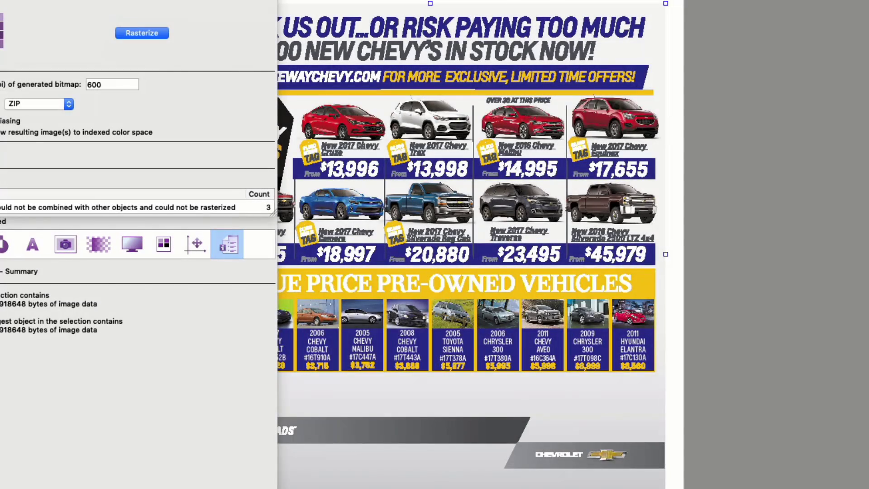
pyautogui.press('super+y')
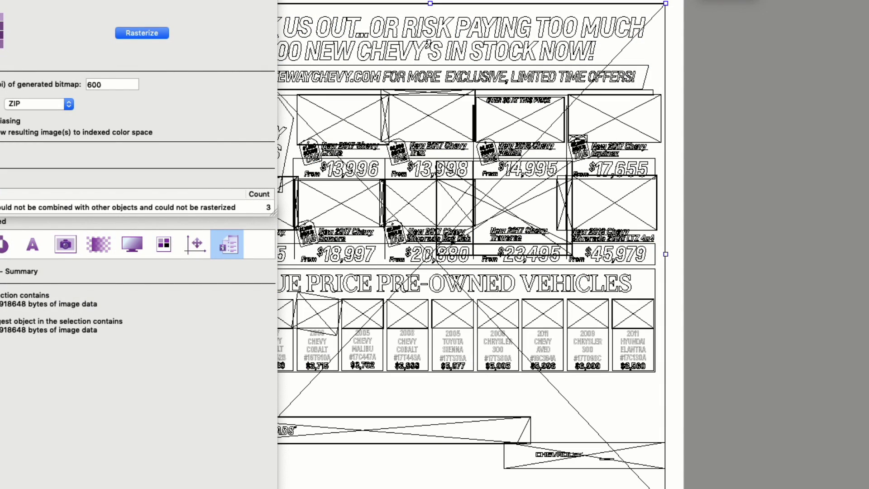
pyautogui.moveTo(497, 435); pyautogui.dragTo(686, 486)
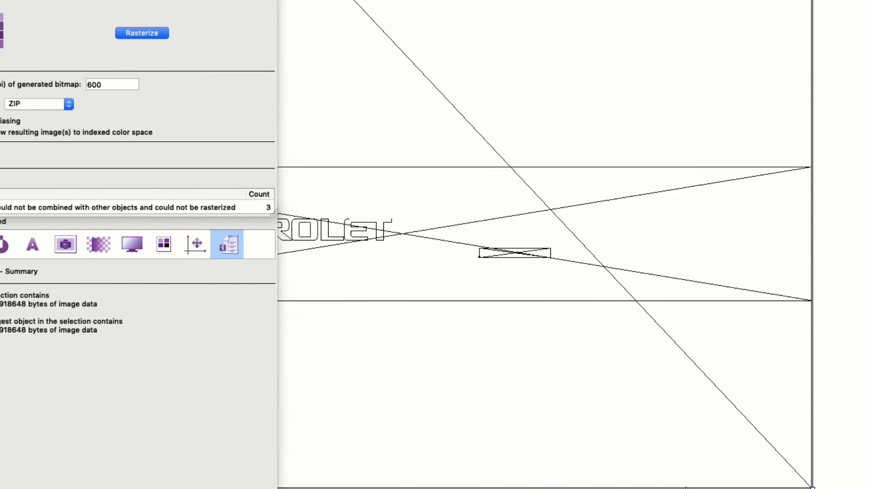
pyautogui.press('super+y')
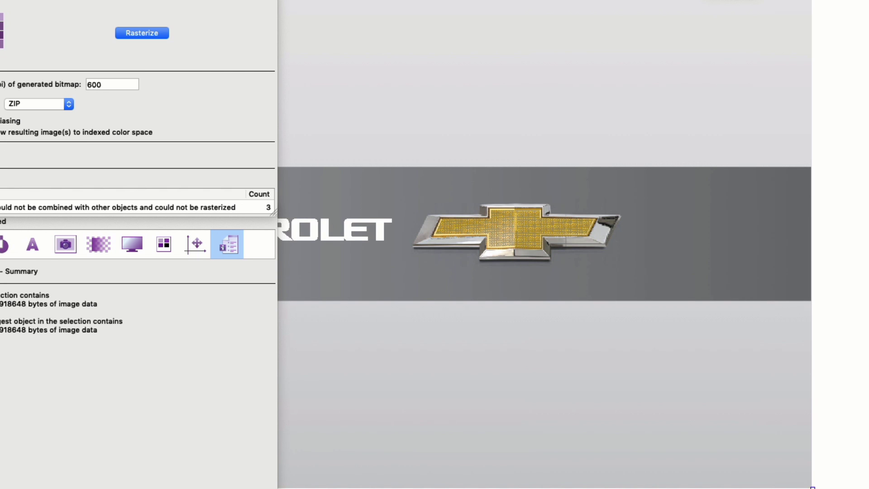